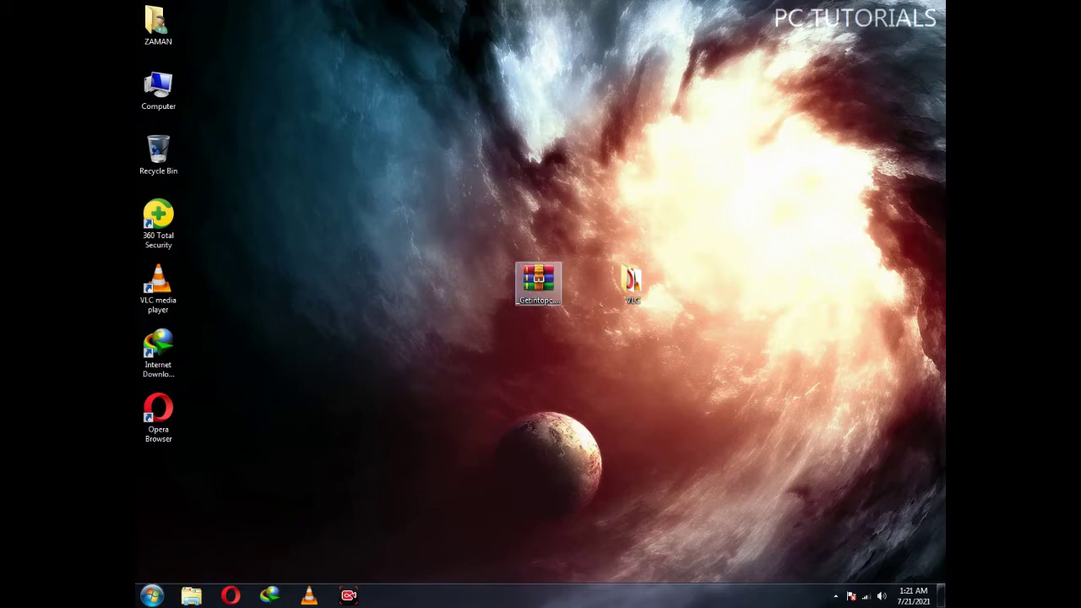
Extract the Smart Install Maker archive into its own desktop folder, entering the archive password
right_click(541, 294)
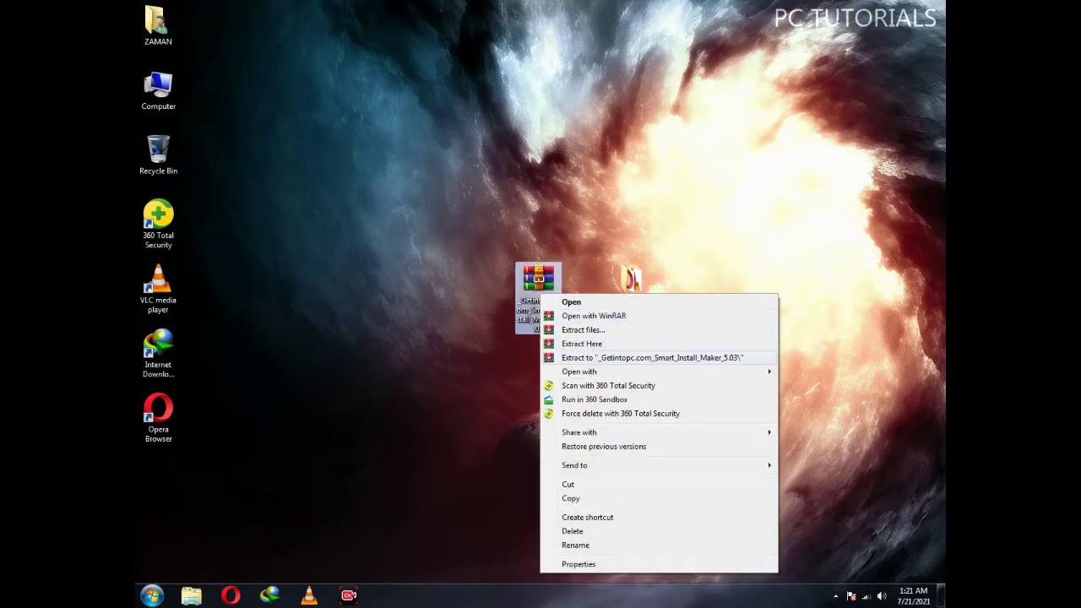
left_click(625, 357)
type("123")
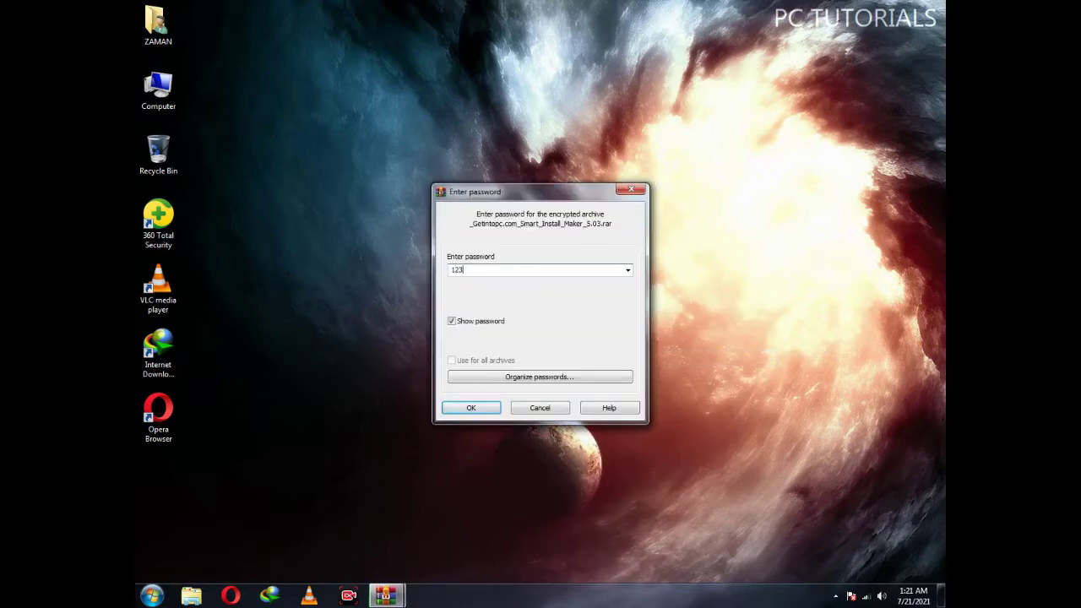
key("Return")
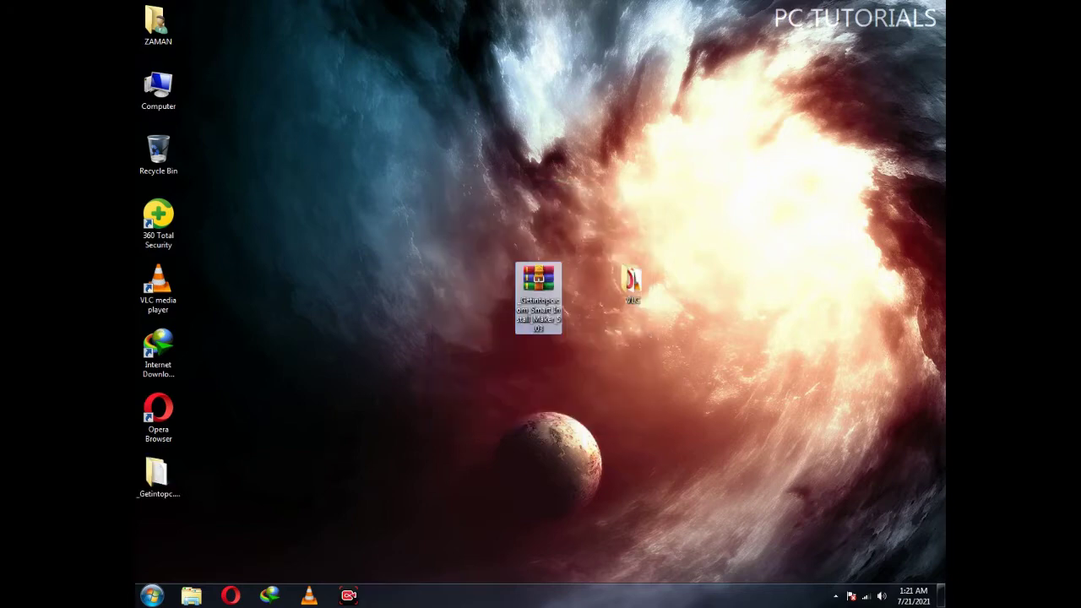
Open the extracted folder down to the inner Smart_Install_Maker_5.03 folder and select simsetup
right_click(160, 474)
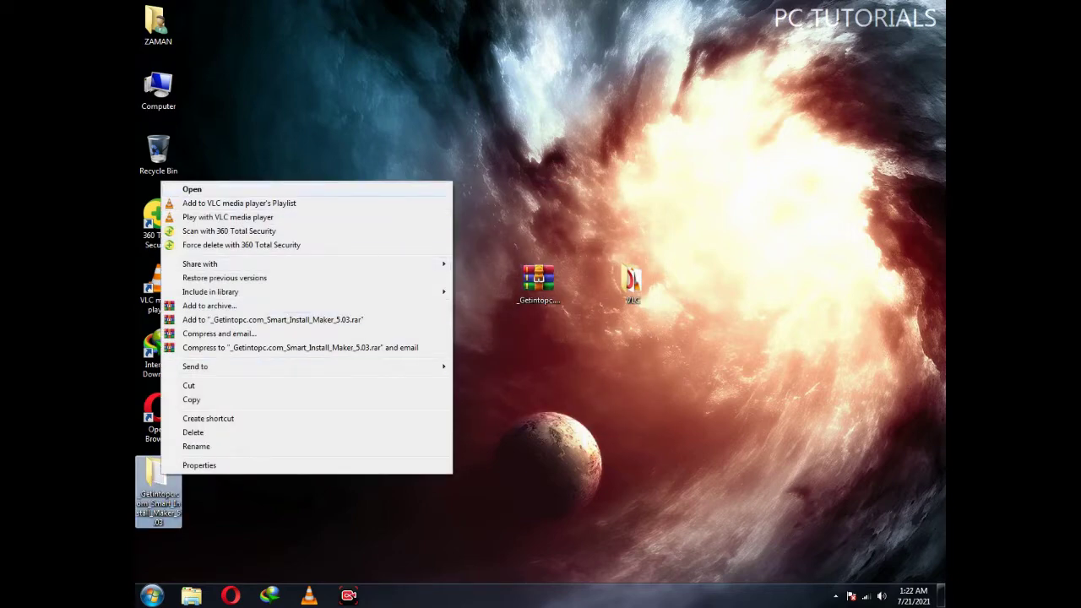
key("Return")
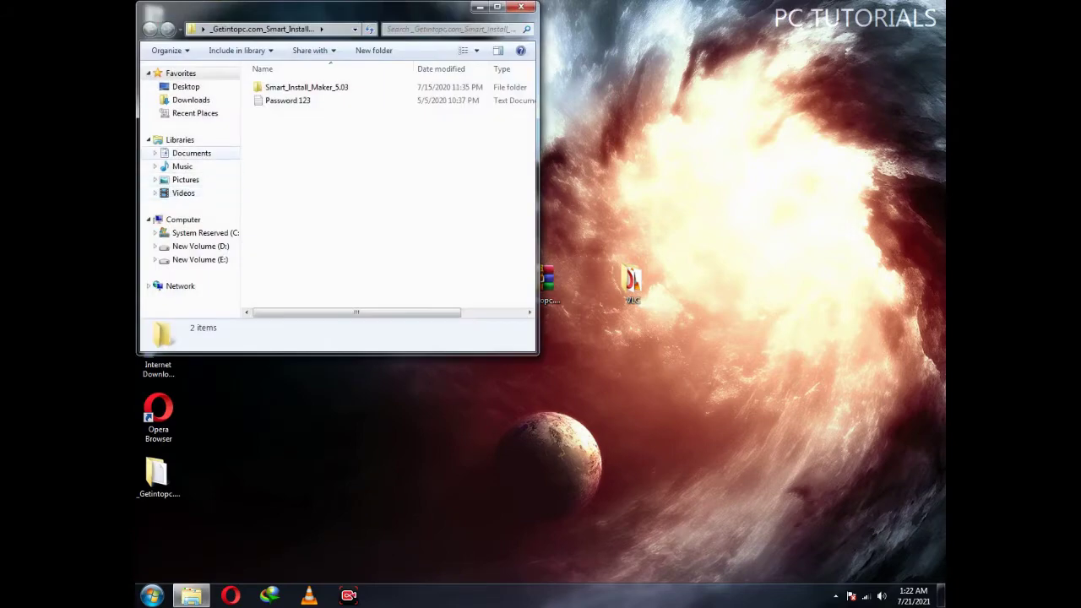
left_click(306, 87)
key("Return")
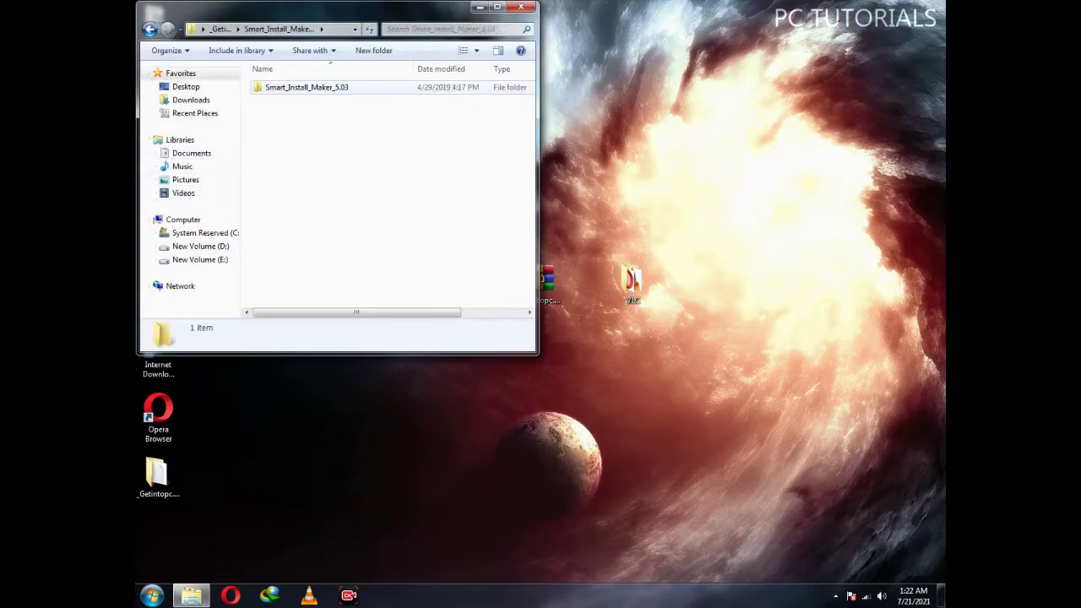
key("Return")
key("Down")
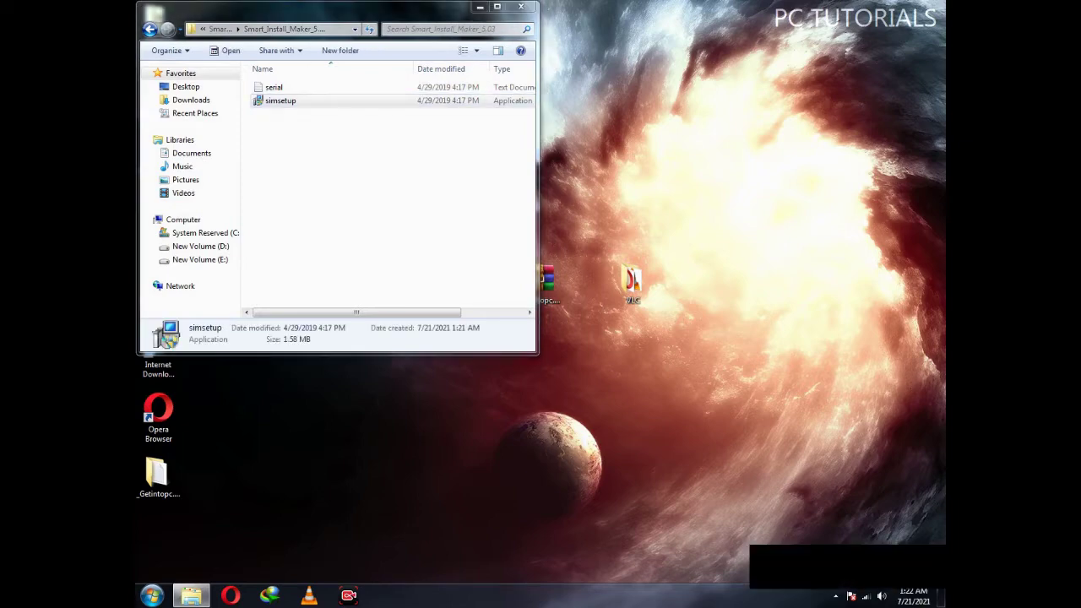
Run simsetup and install Smart Install Maker 5.03 in English, accepting the wizard defaults
key("Return")
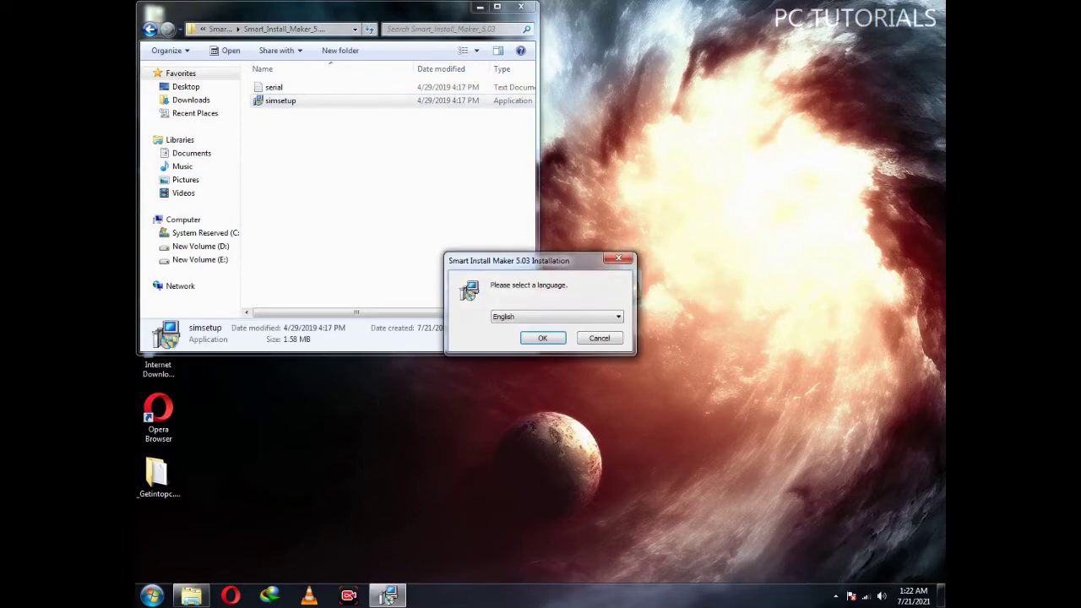
key("Return")
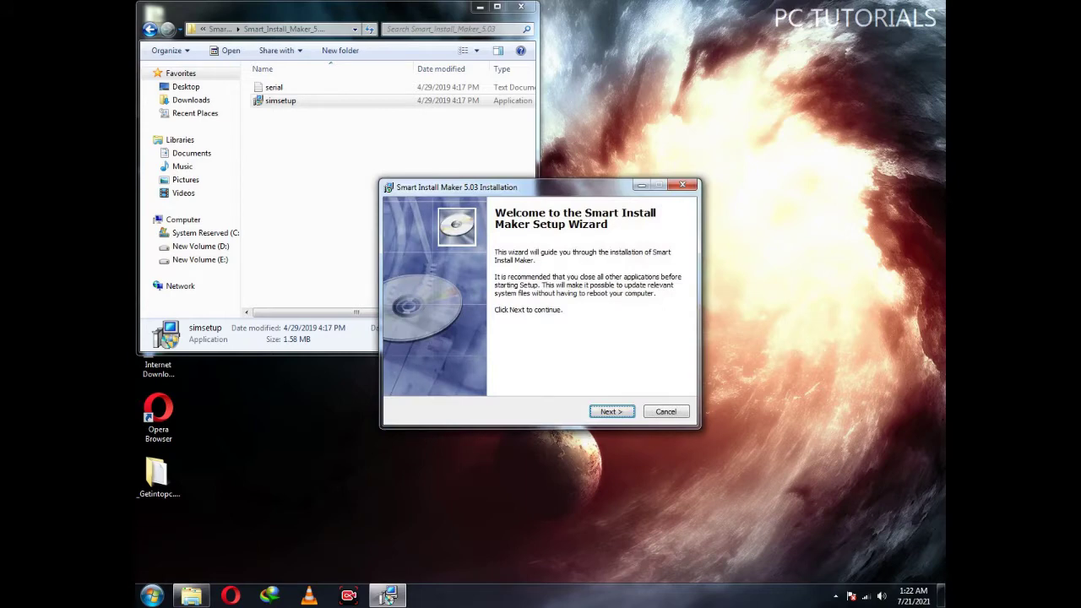
key("Return")
key("Return")
key("Return")
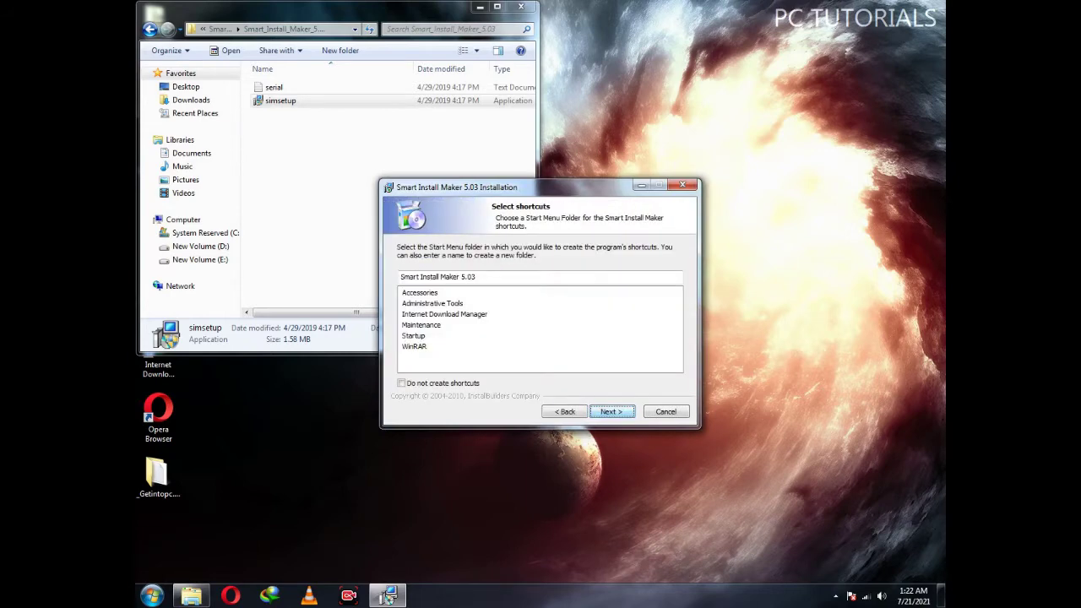
key("Return")
key("Return")
key("Return")
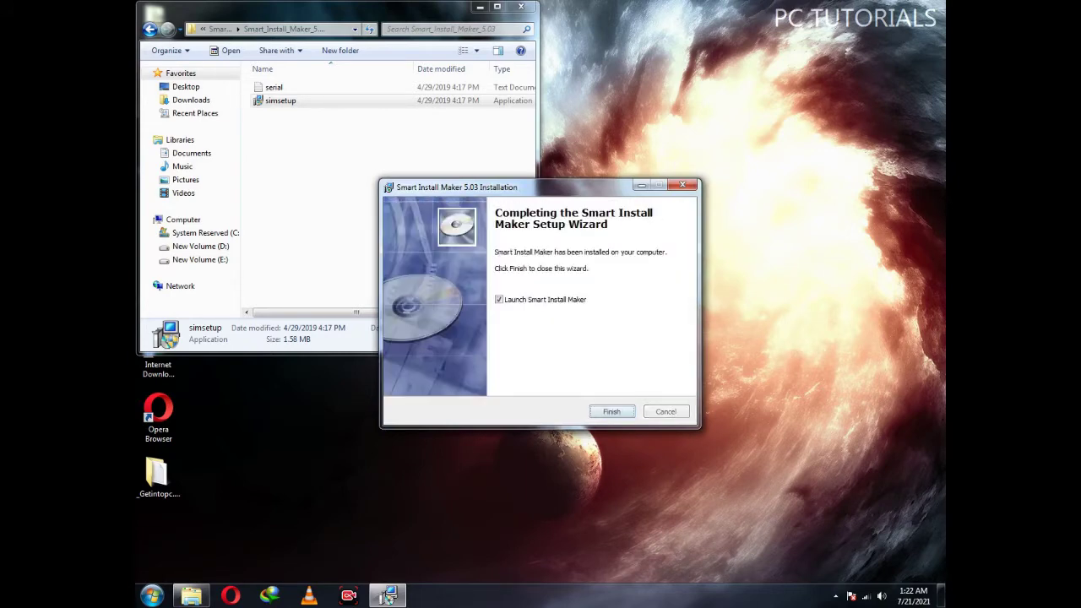
key("Return")
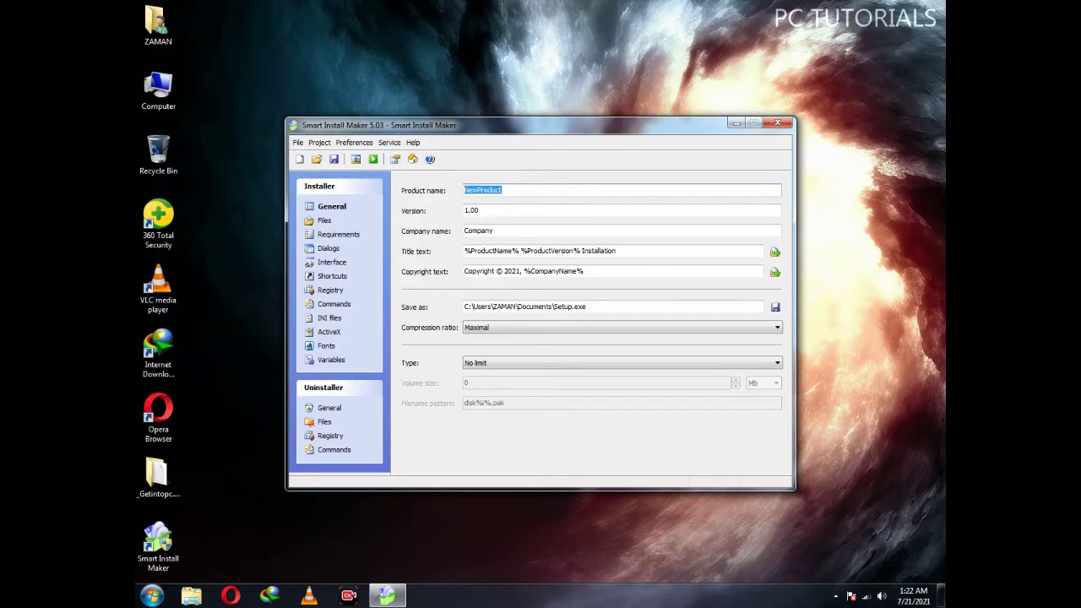
Replace NewProduct with PC TUTORIALS and enter PC TUTORIALS as the company name
key("BackSpace")
type("PC TUTORIALS")
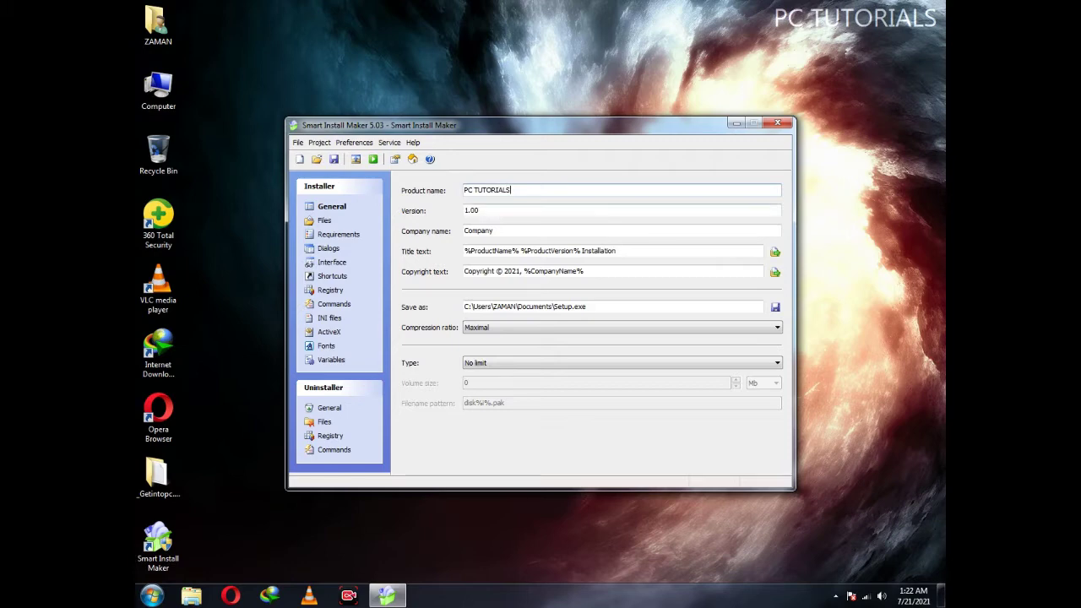
key("Tab")
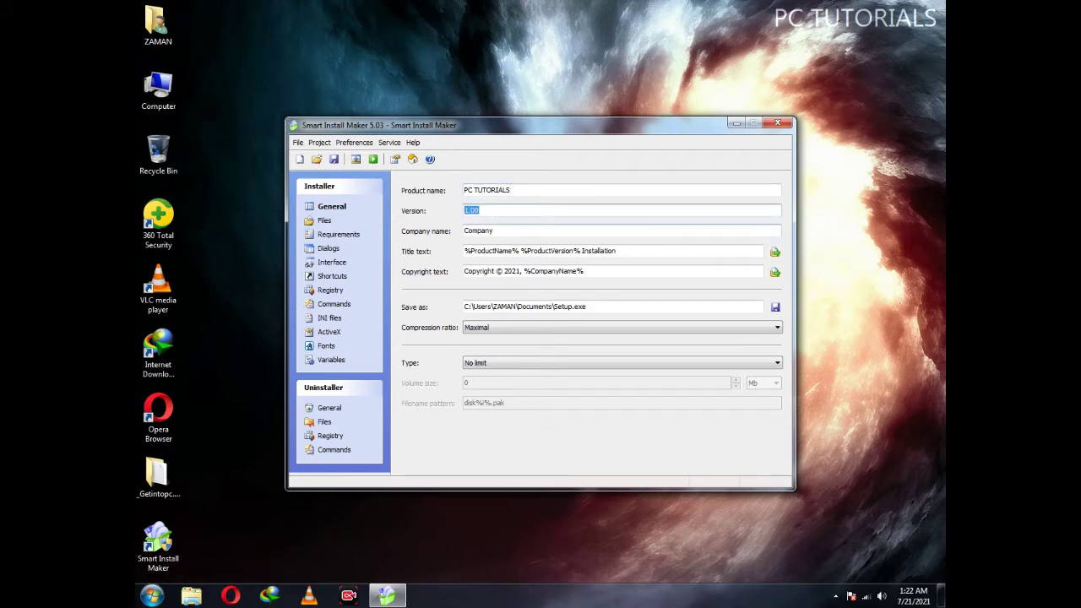
key("Tab")
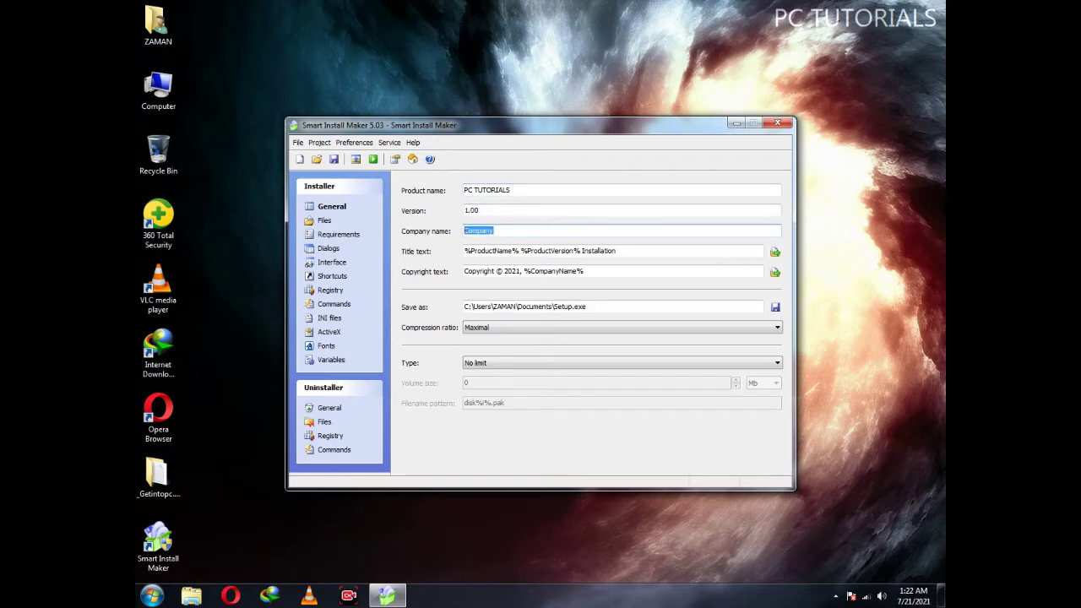
type("PC TUTORIALS")
Add all 580 files from the desktop VLC folder to the installer's file list
left_click(324, 221)
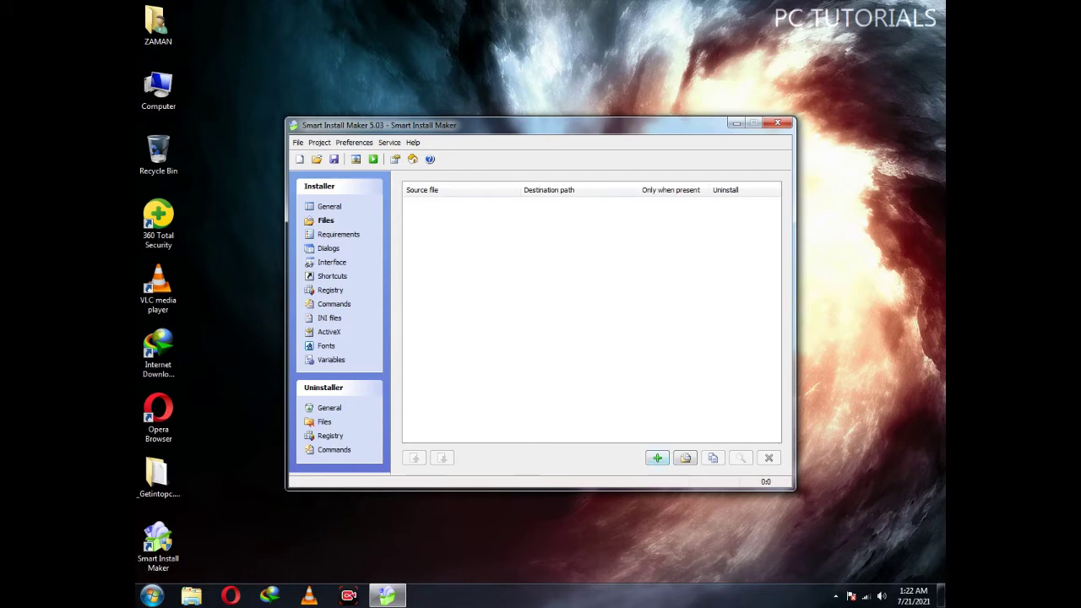
left_click(685, 458)
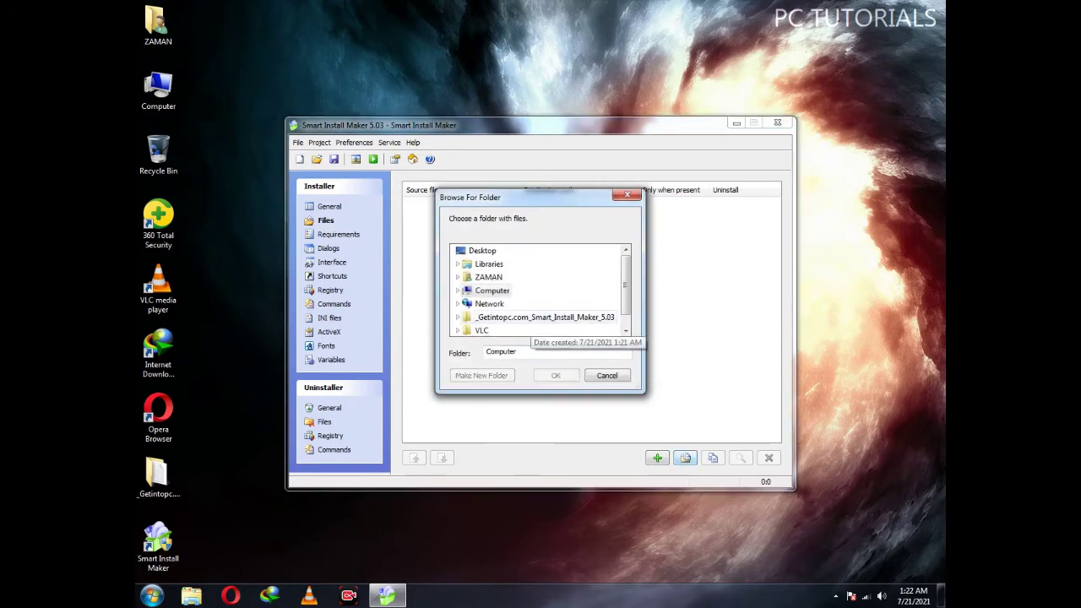
left_click(483, 330)
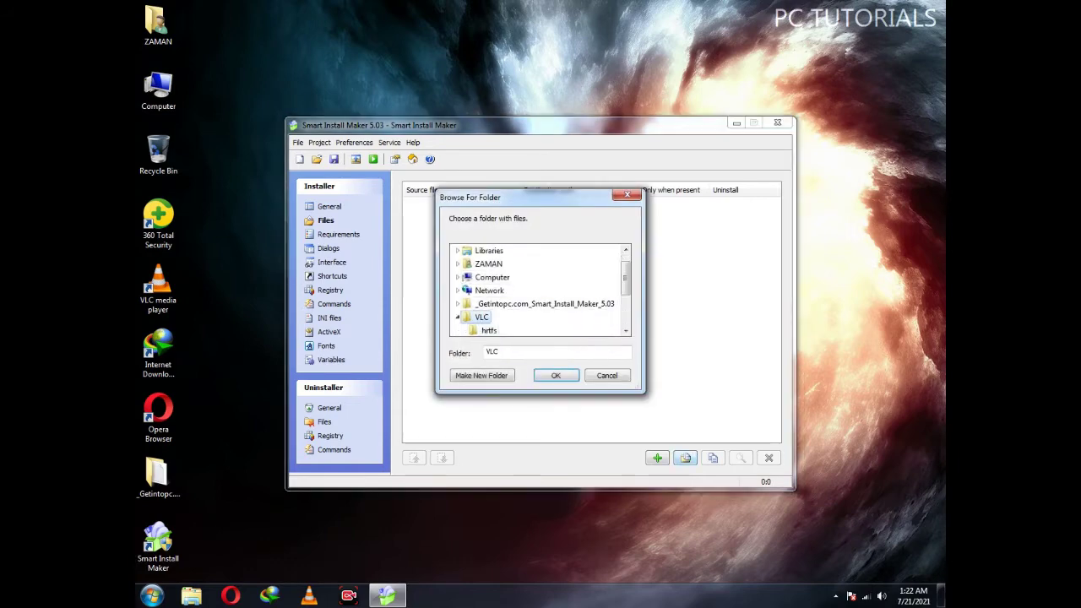
left_click(556, 374)
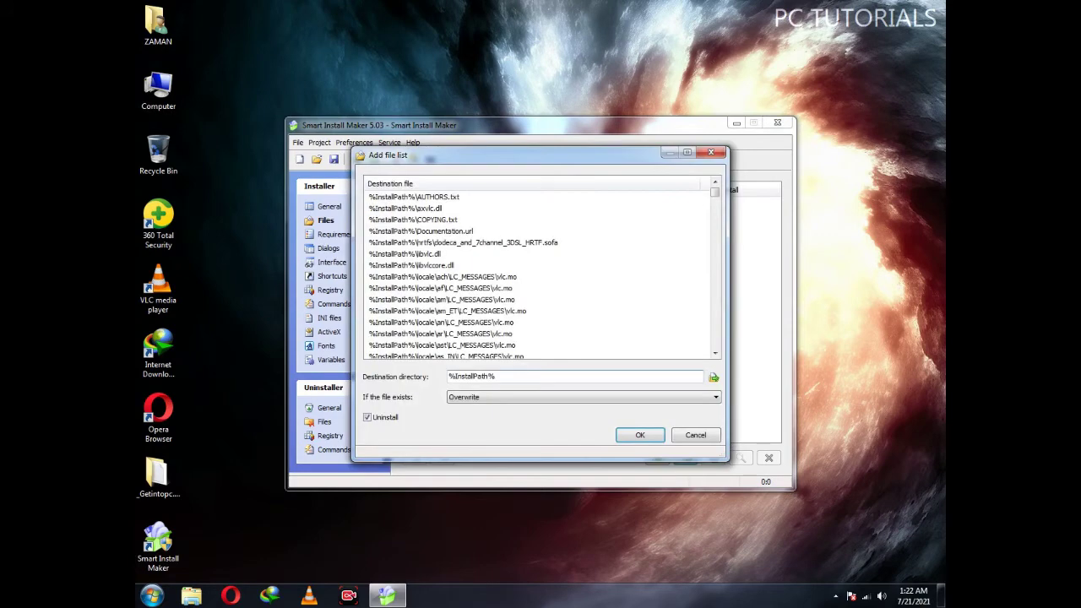
left_click(640, 435)
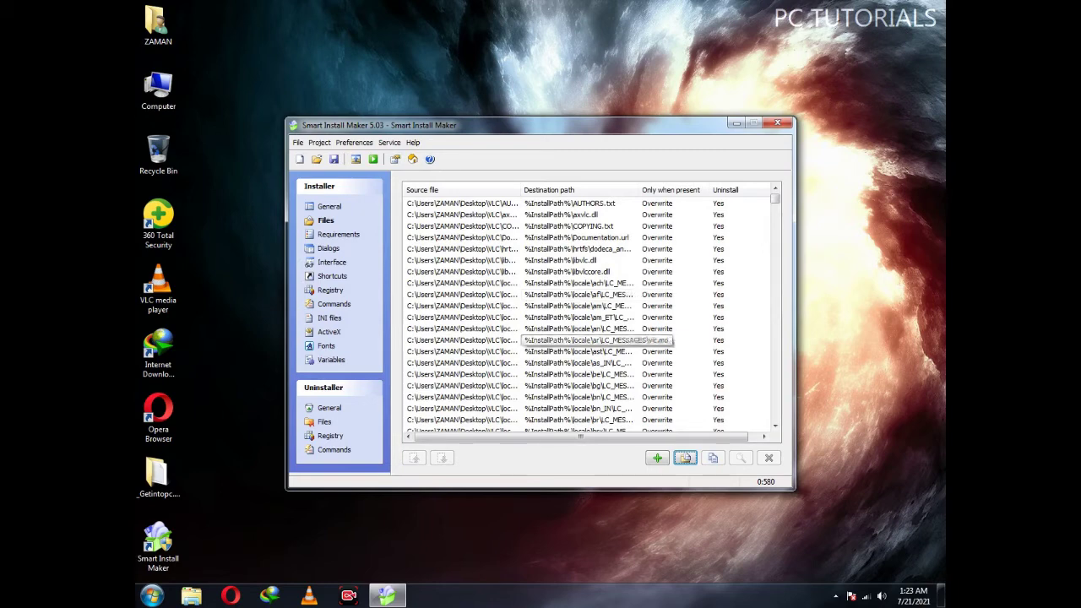
left_click(337, 234)
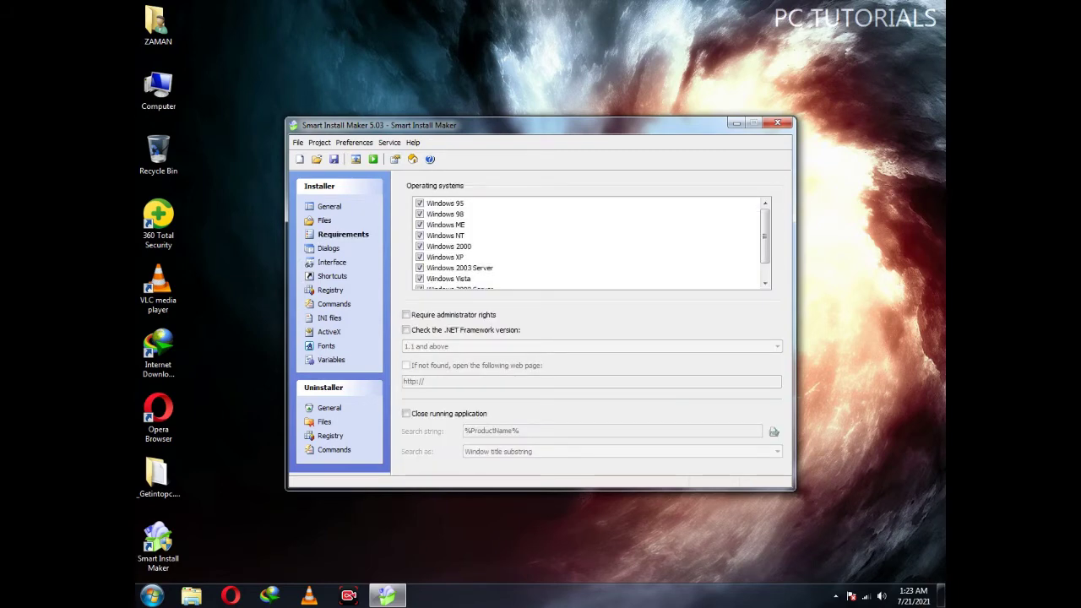
Untick Windows 98 under the installer's supported operating systems
left_click(420, 214)
left_click(328, 248)
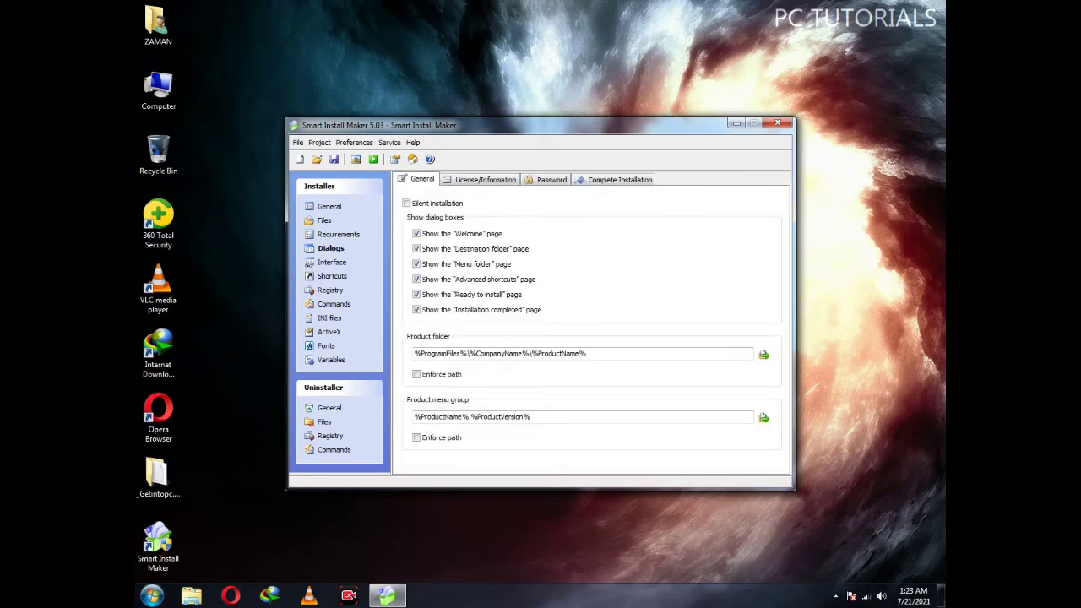
left_click(620, 179)
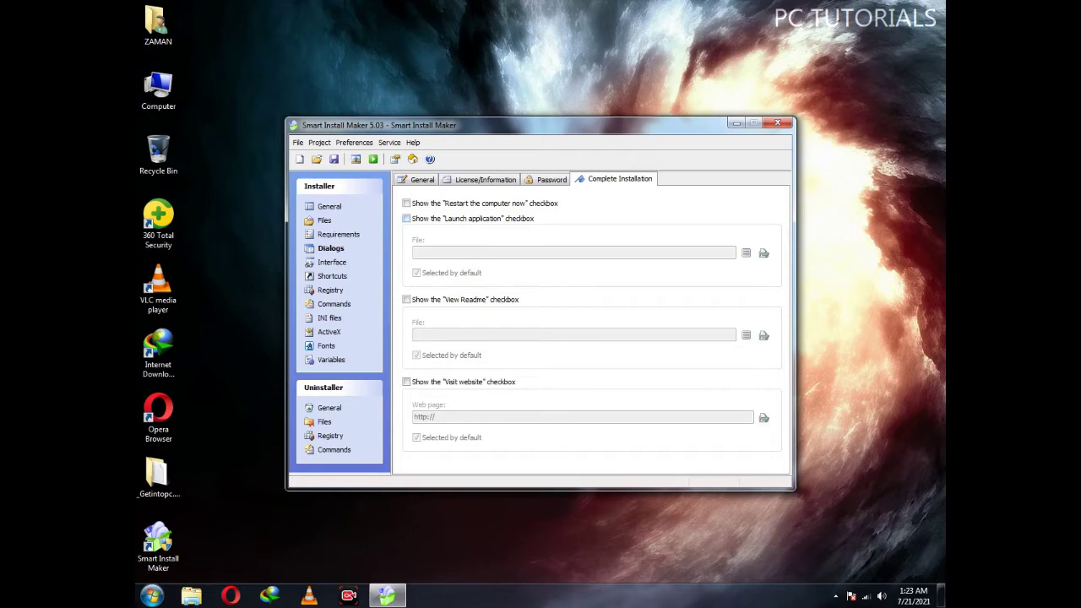
Make the finishing page offer to launch %InstallPath%\vlc.exe, with the visit-website option left off
left_click(406, 219)
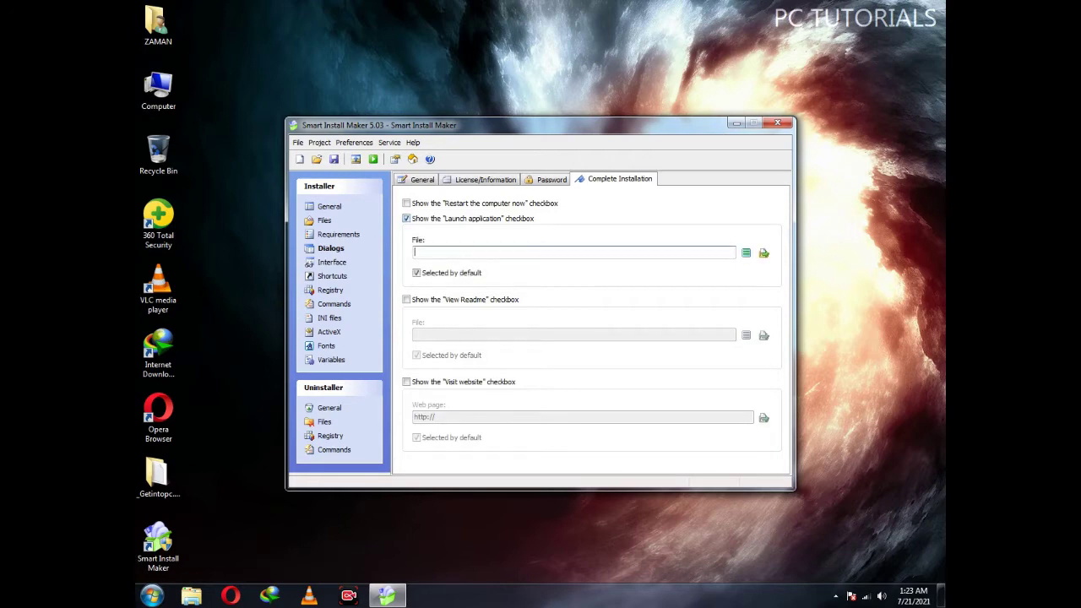
left_click(746, 253)
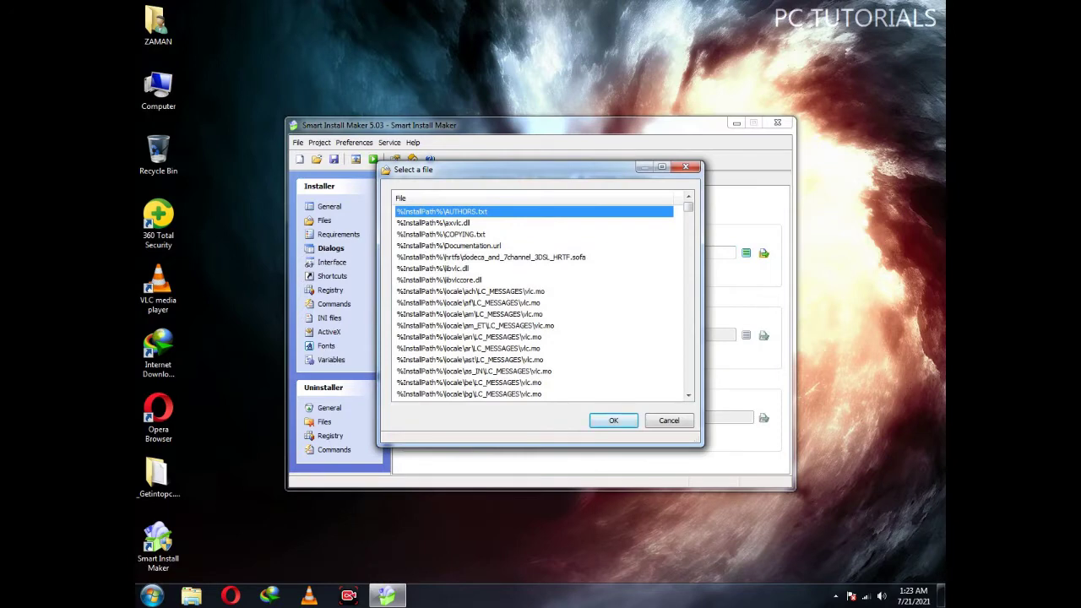
left_click_drag(688, 207, 688, 385)
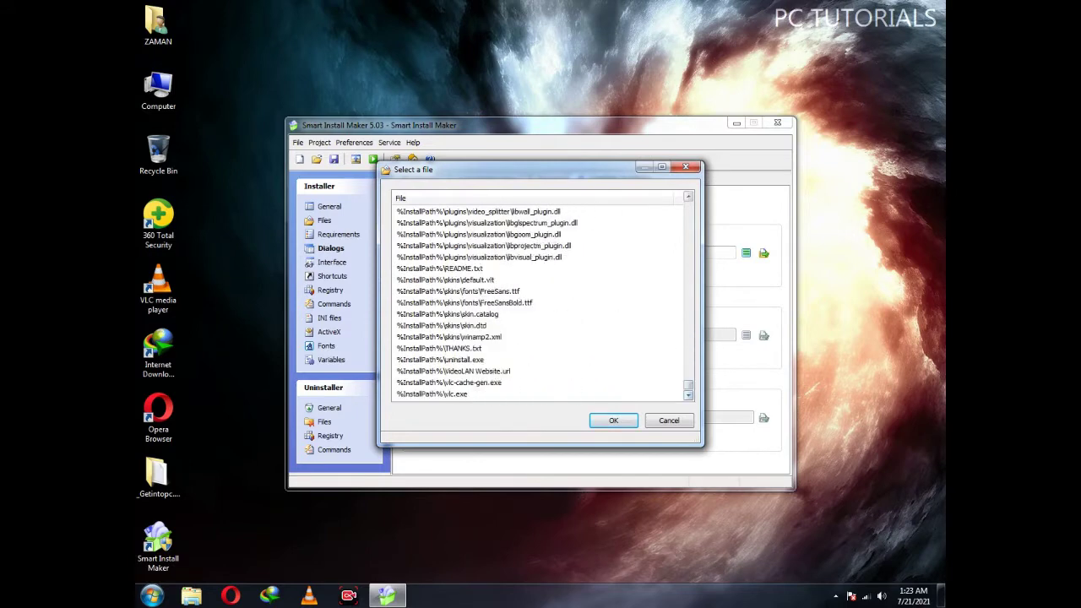
left_click(432, 393)
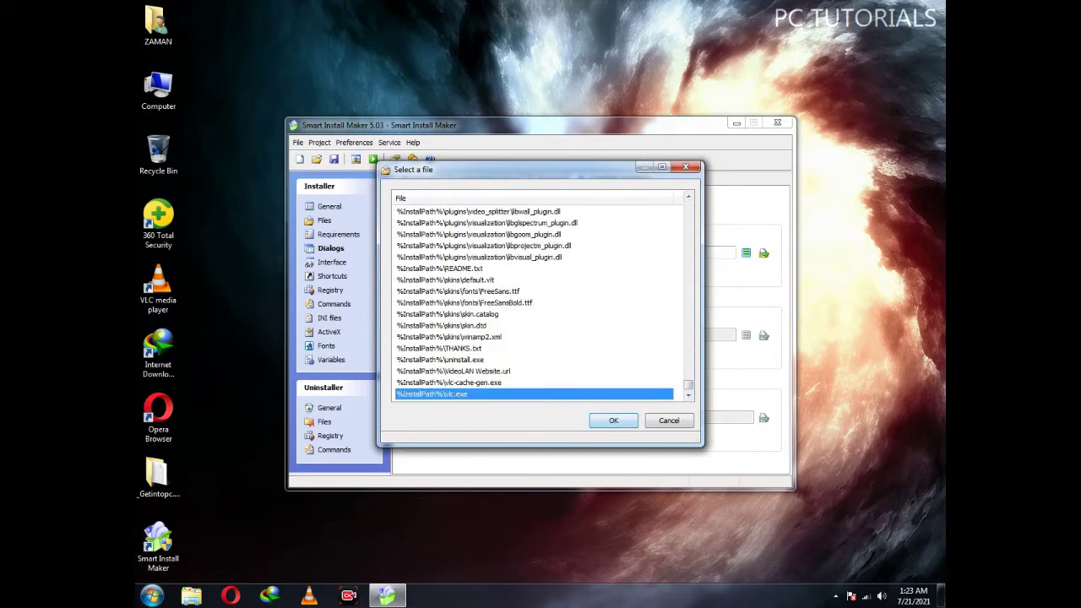
left_click(612, 419)
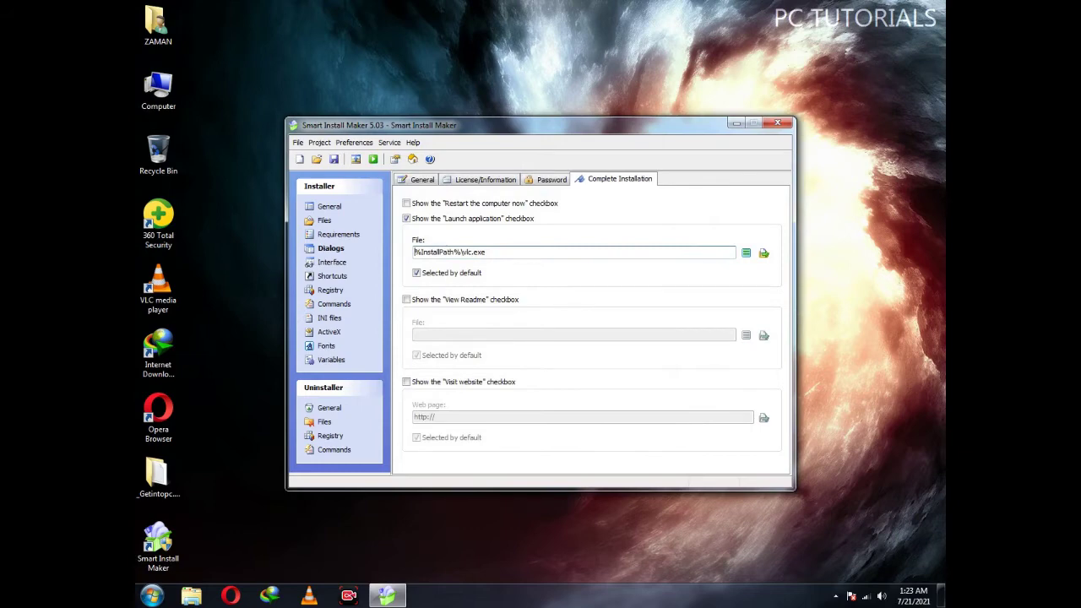
left_click(406, 382)
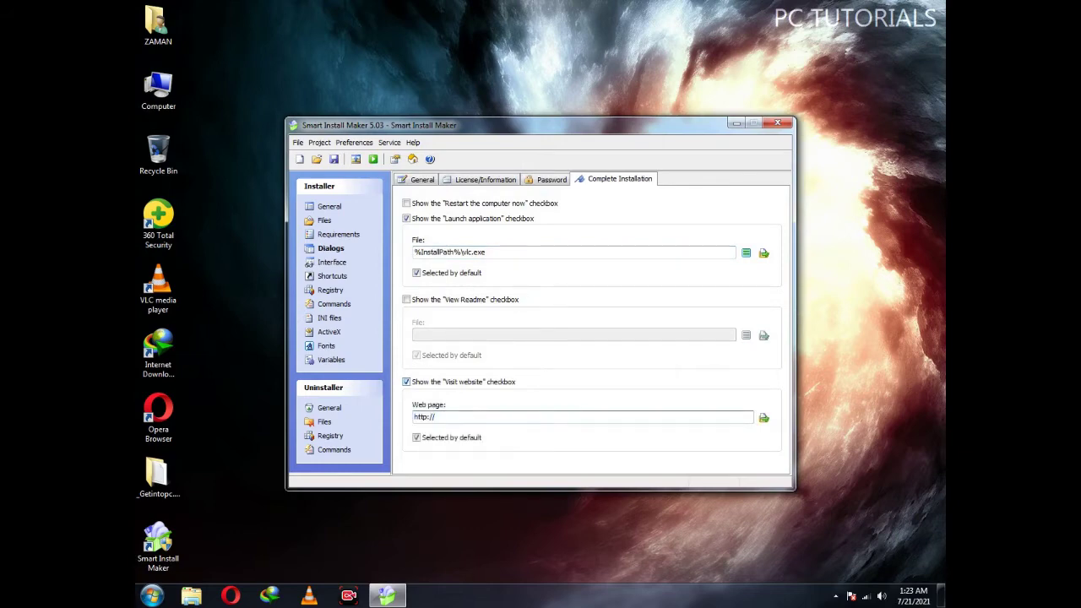
left_click_drag(435, 416, 414, 416)
left_click(406, 381)
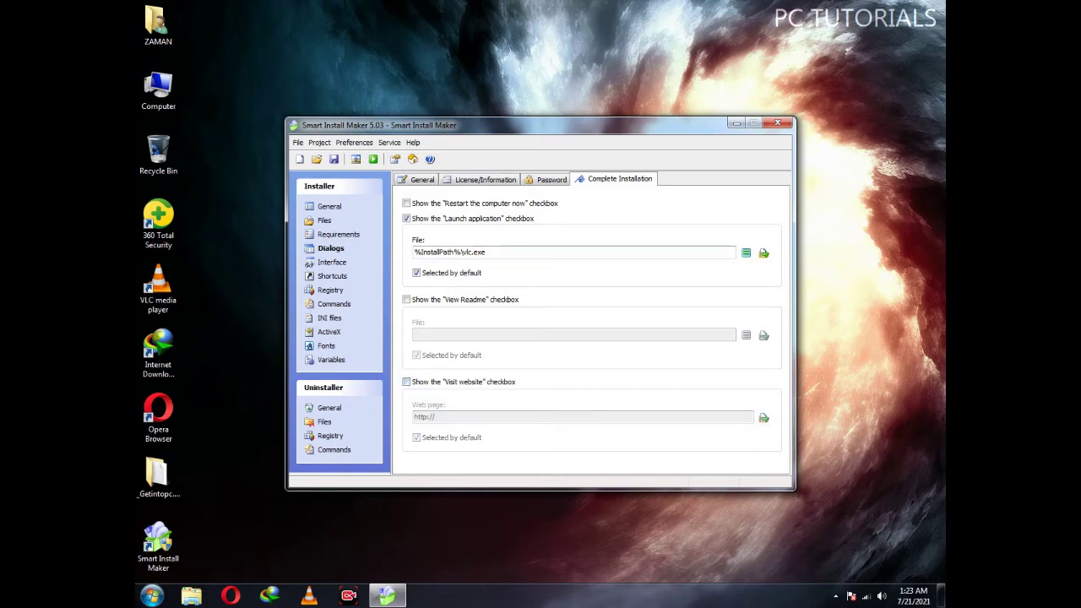
left_click(332, 262)
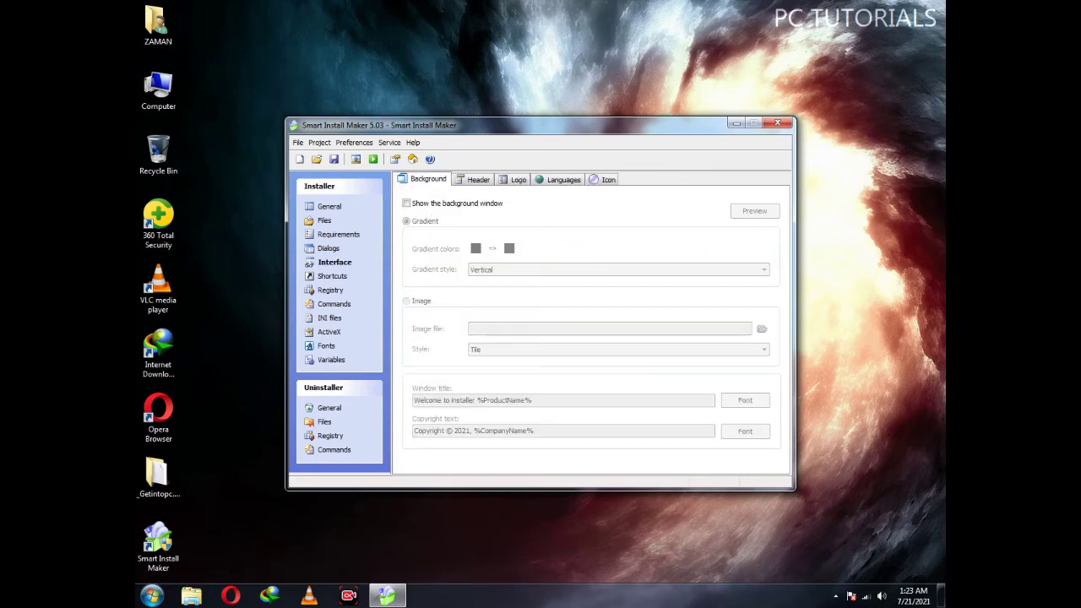
Add a desktop shortcut named PC TUTORIALS pointing to %InstallPath%\vlc.exe
left_click(332, 276)
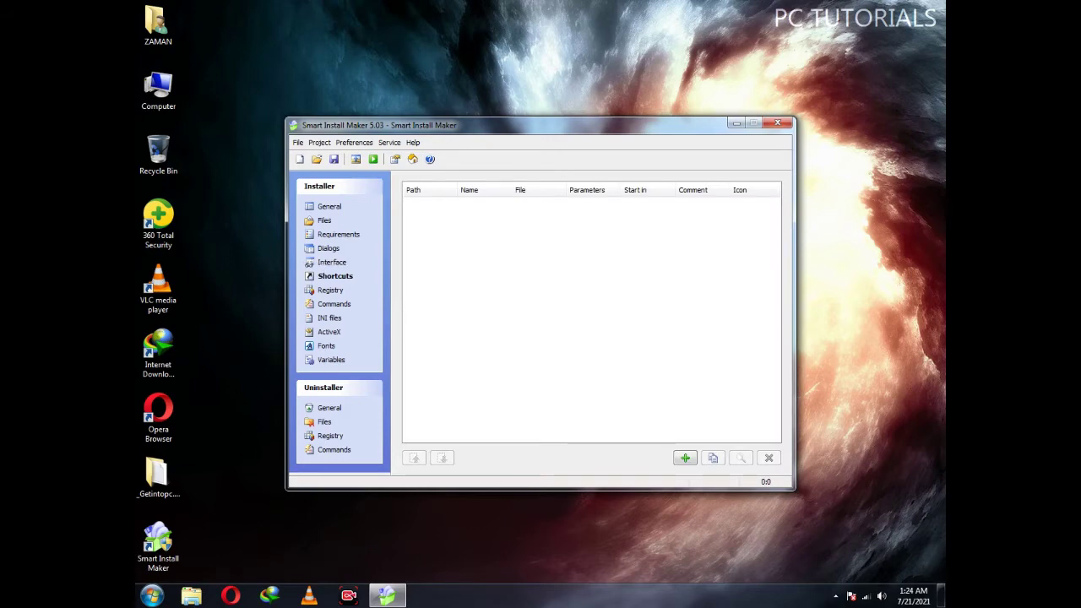
left_click(685, 458)
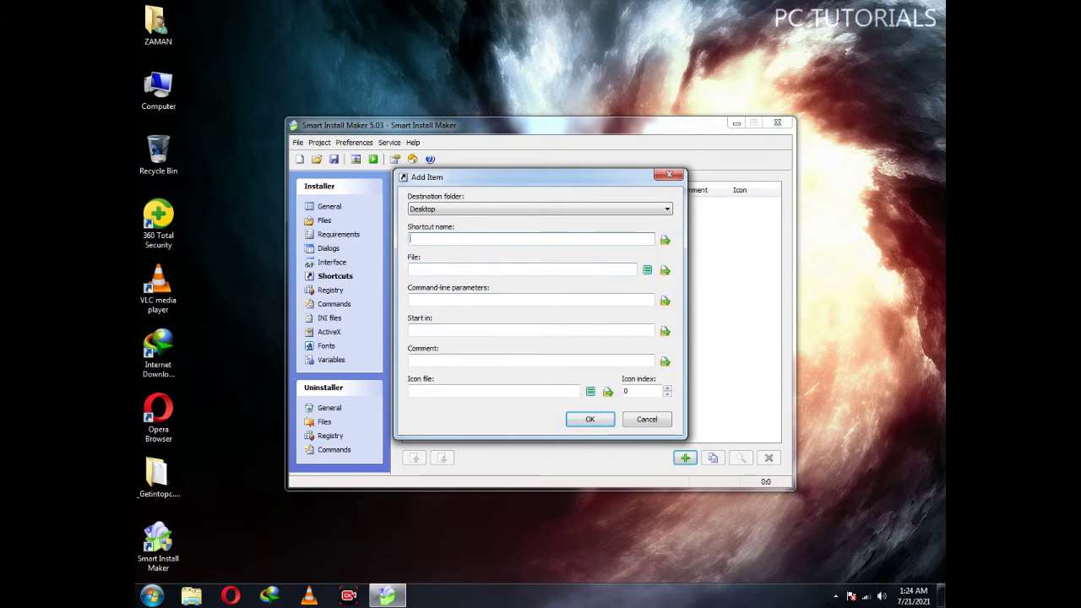
type("PC")
type("T")
type(" TUT")
type("ORI")
type("ALS")
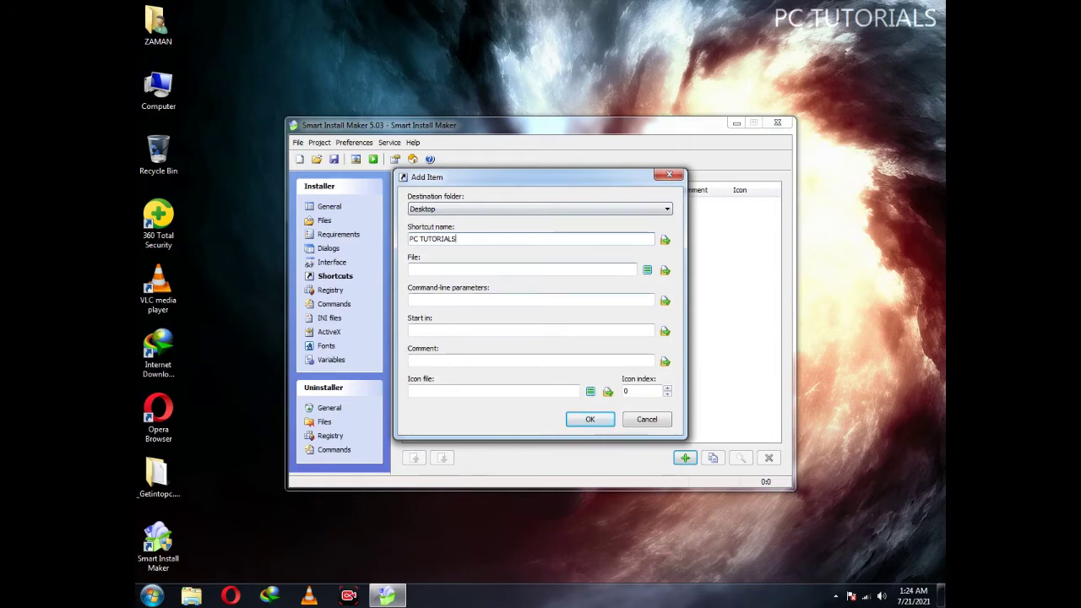
left_click(646, 270)
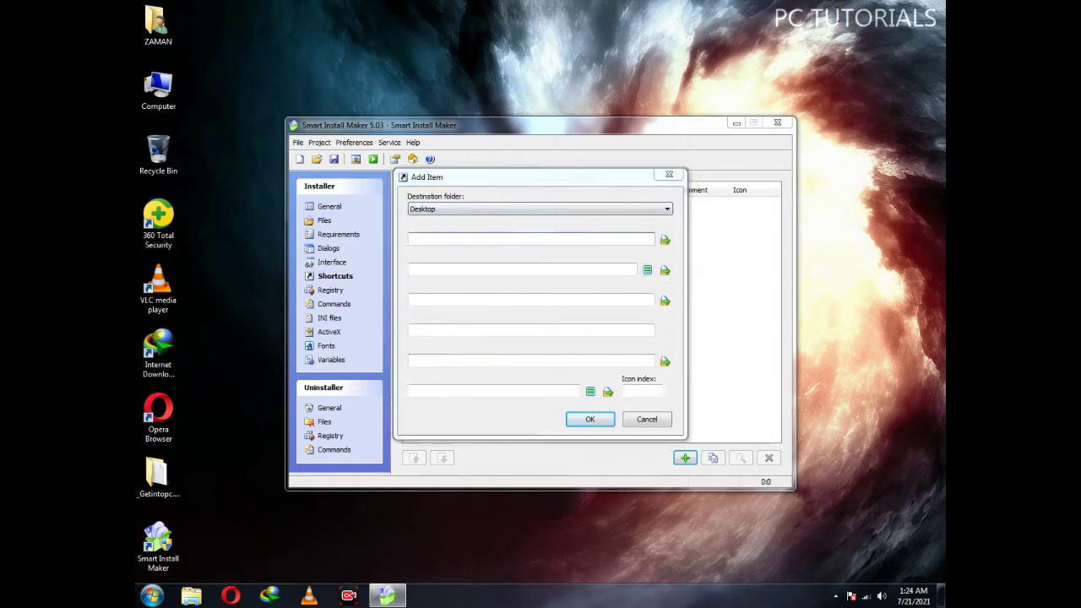
left_click_drag(688, 207, 688, 385)
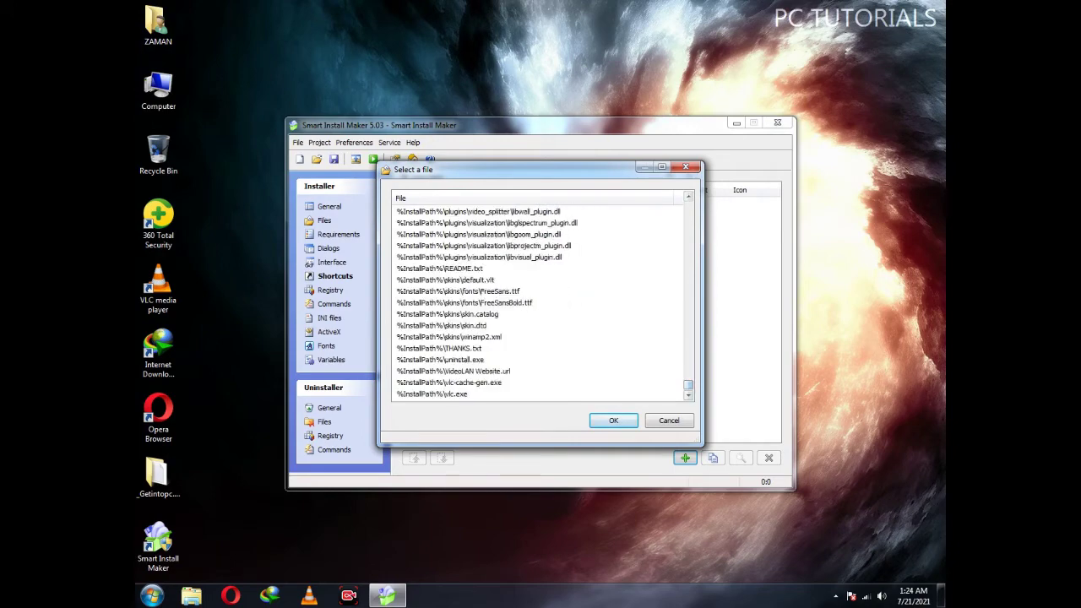
left_click(433, 394)
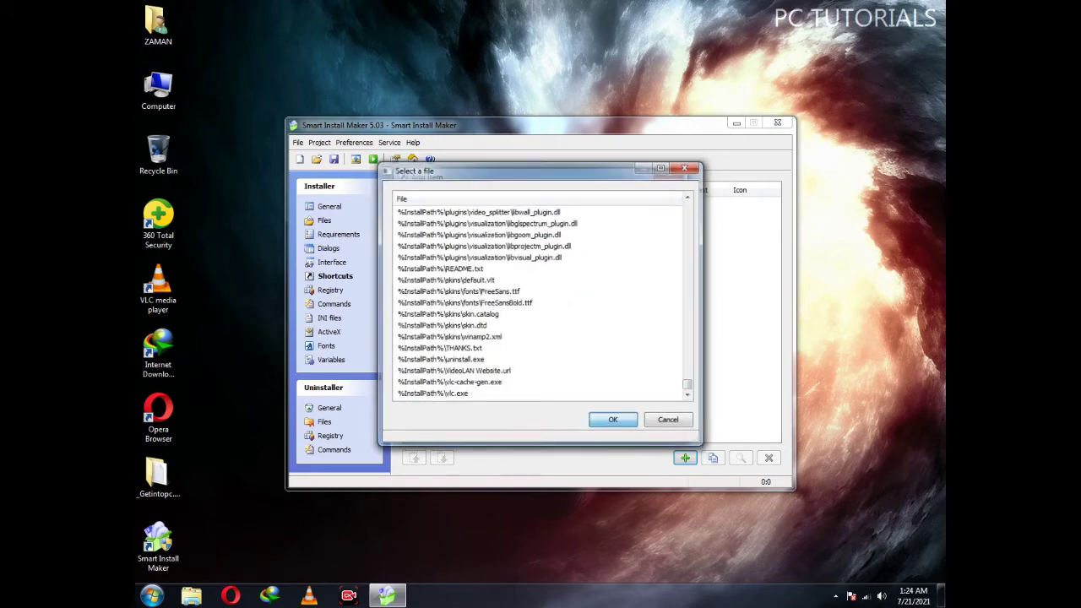
key("Return")
key("Return")
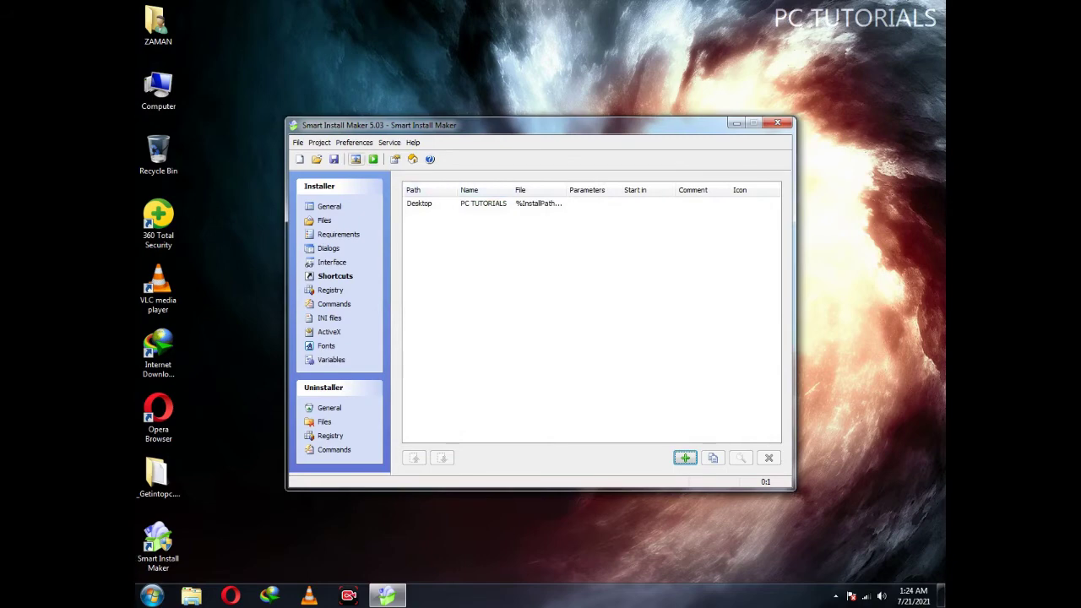
Compile the project into a 47.76 Mb setup installer and dismiss the compile window
left_click(355, 158)
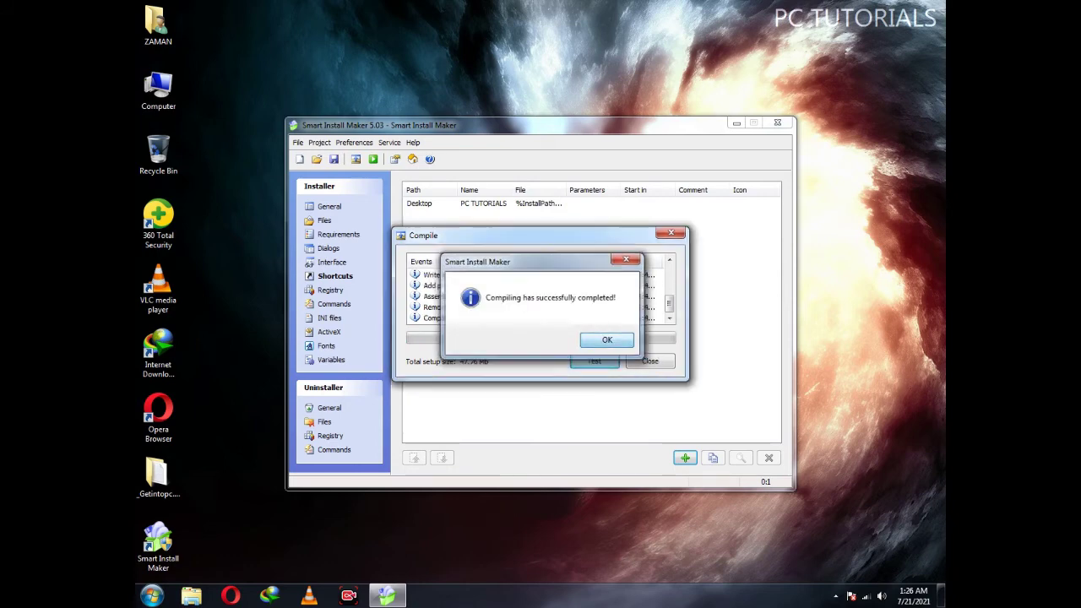
key("Return")
key("Escape")
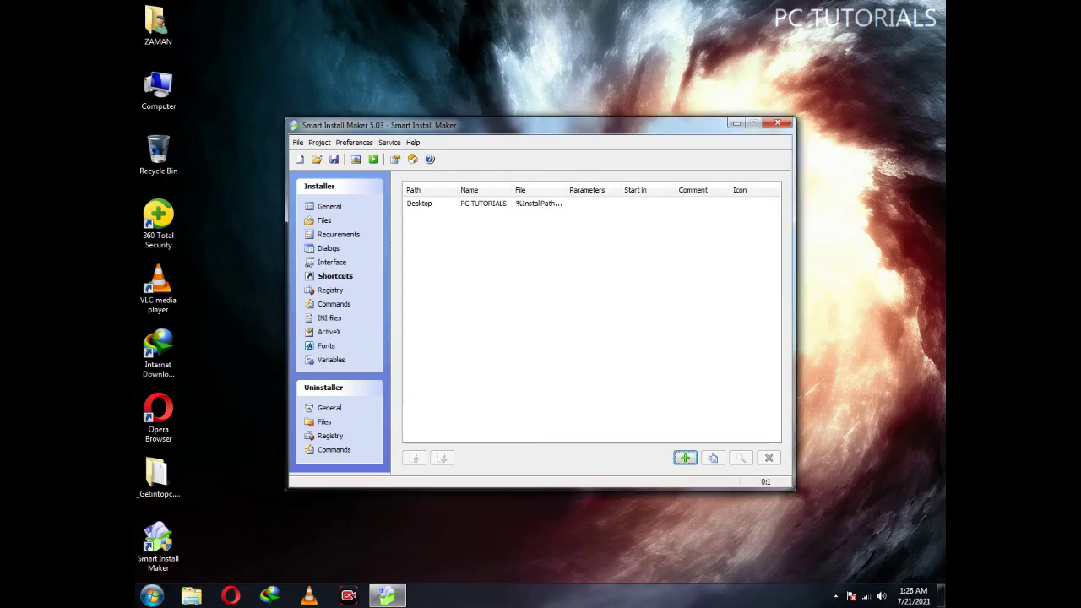
Browse from Computer to the Documents library and select the compiled 47.7 MB Setup file
left_click(735, 123)
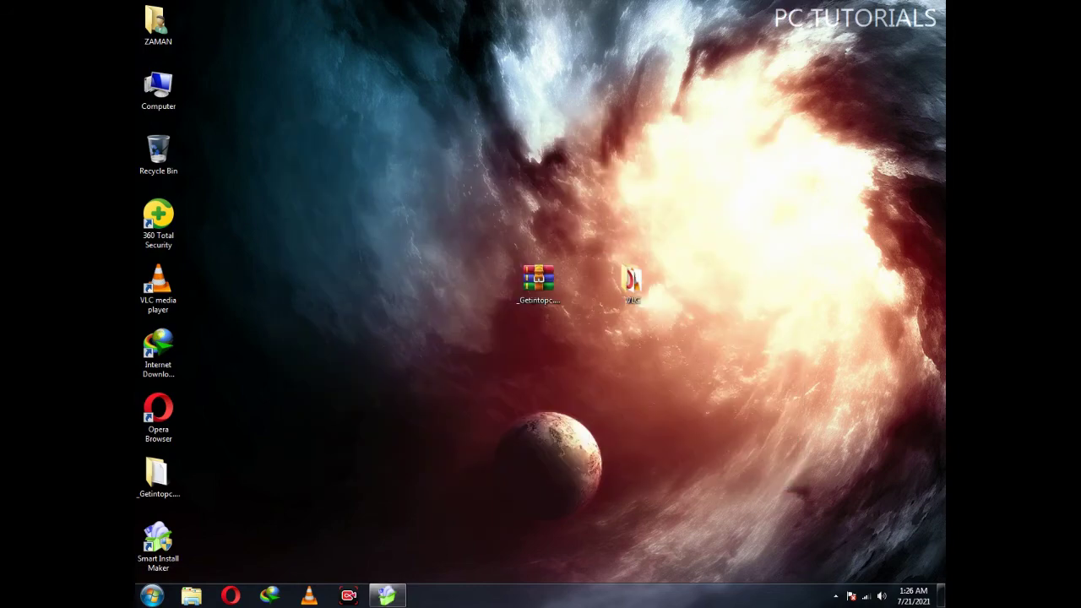
double_click(157, 88)
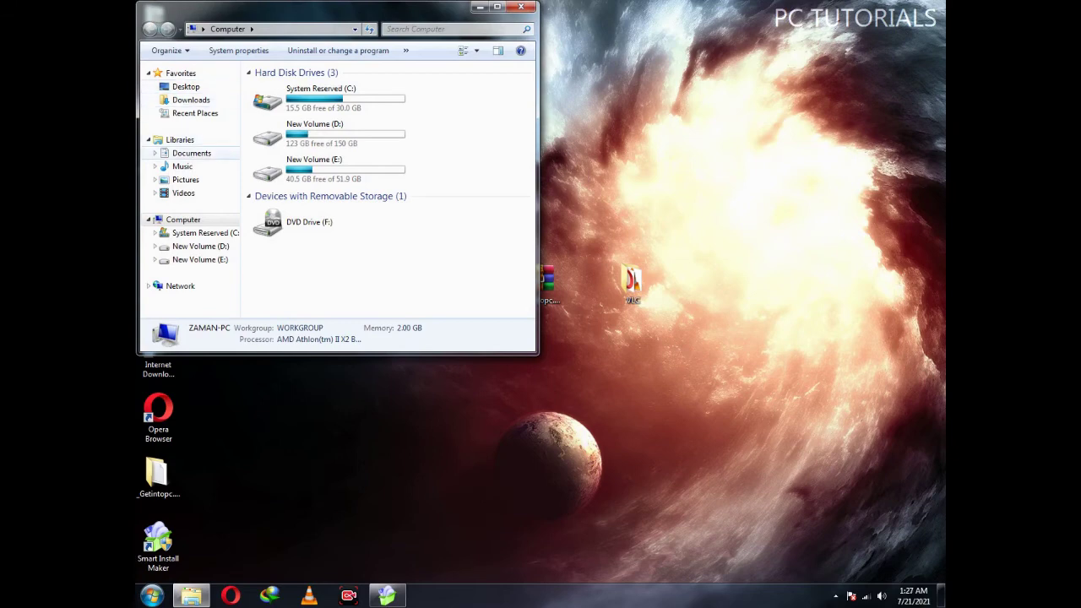
left_click(191, 153)
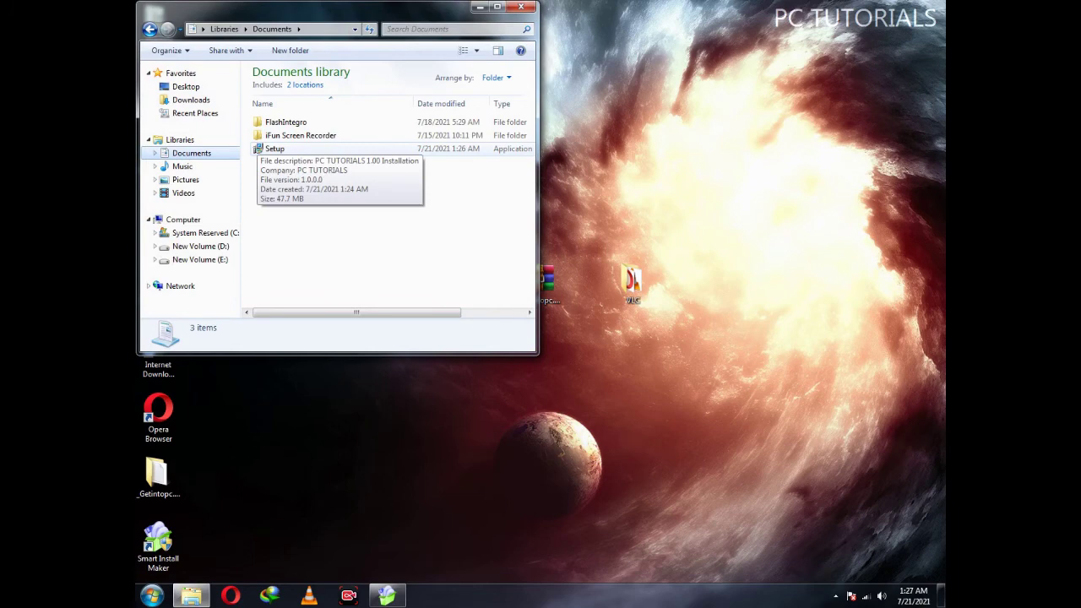
left_click(275, 148)
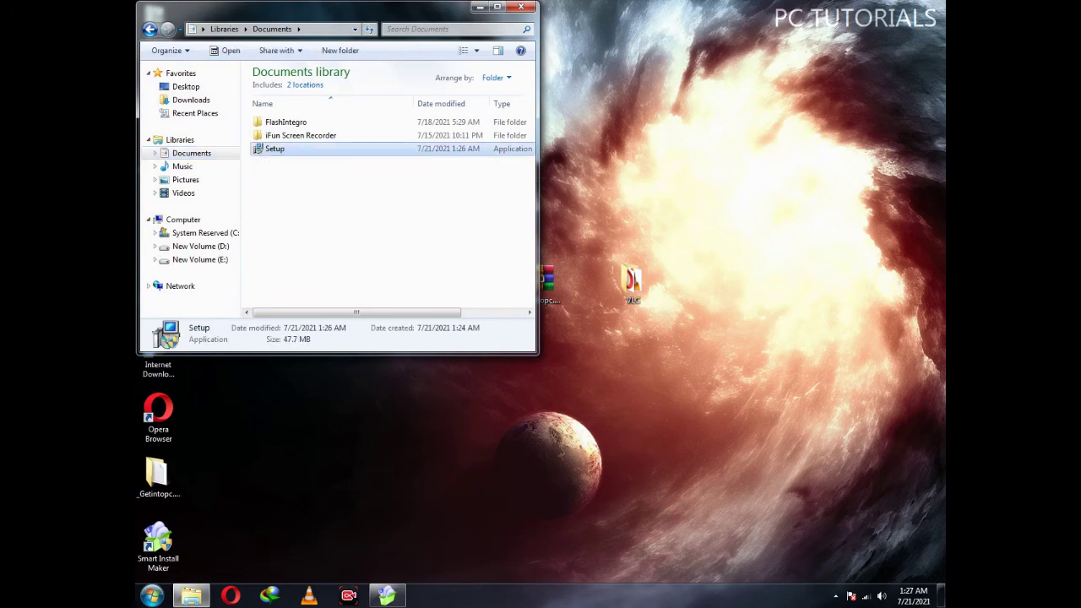